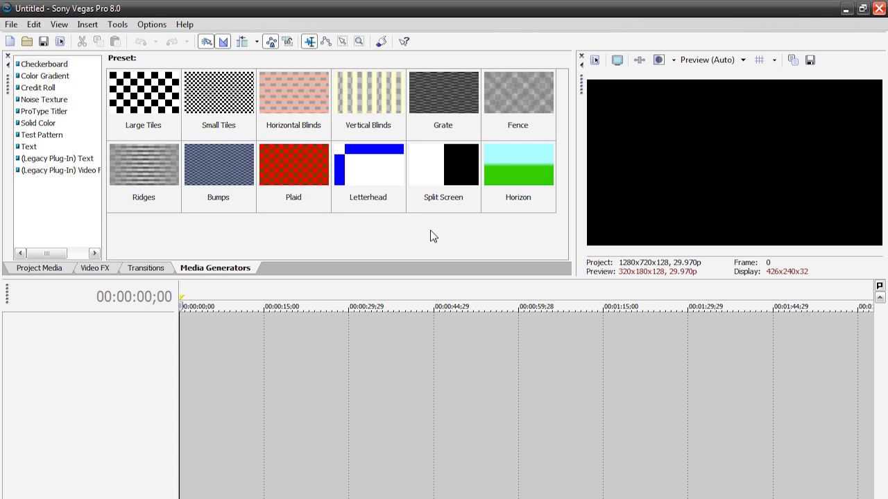
Step: Insert three empty video tracks into the blank timeline
right_click(252, 344)
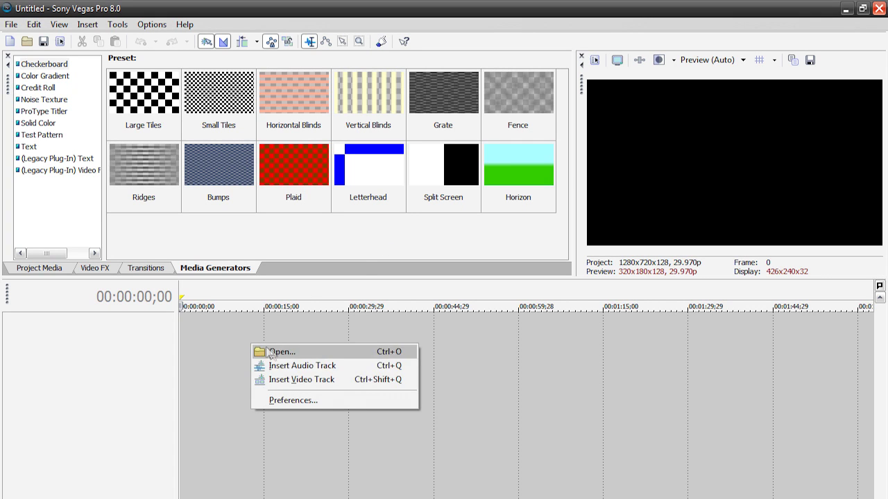
left_click(293, 380)
right_click(260, 379)
left_click(274, 414)
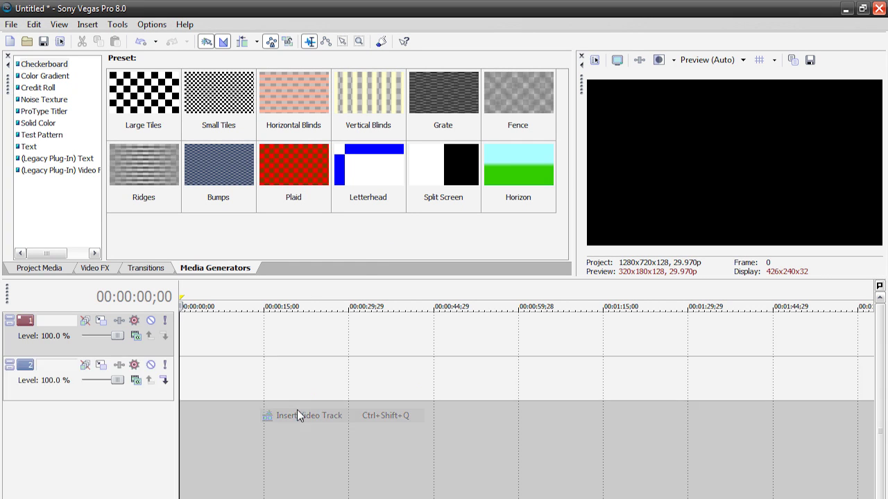
right_click(275, 417)
left_click(298, 449)
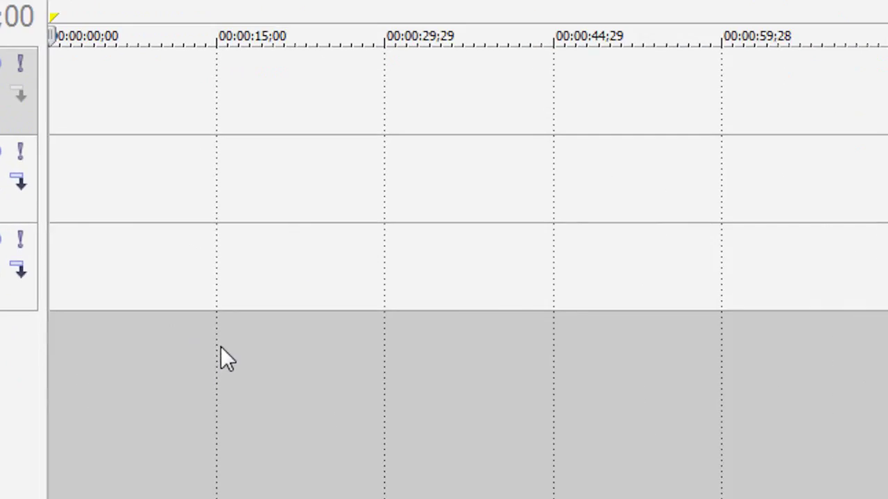
Step: Return the playhead to the project start and select tracks 1, 2 and 3 in turn
right_click(221, 348)
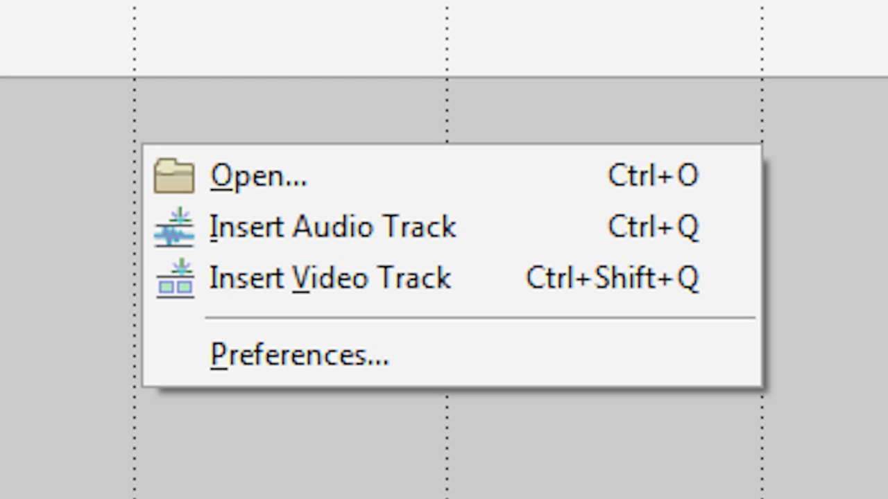
key("Escape")
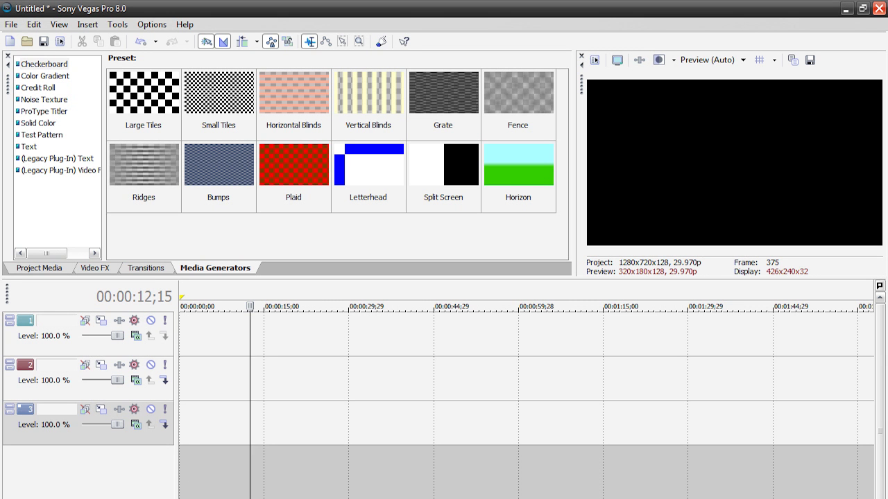
key("ctrl+Home")
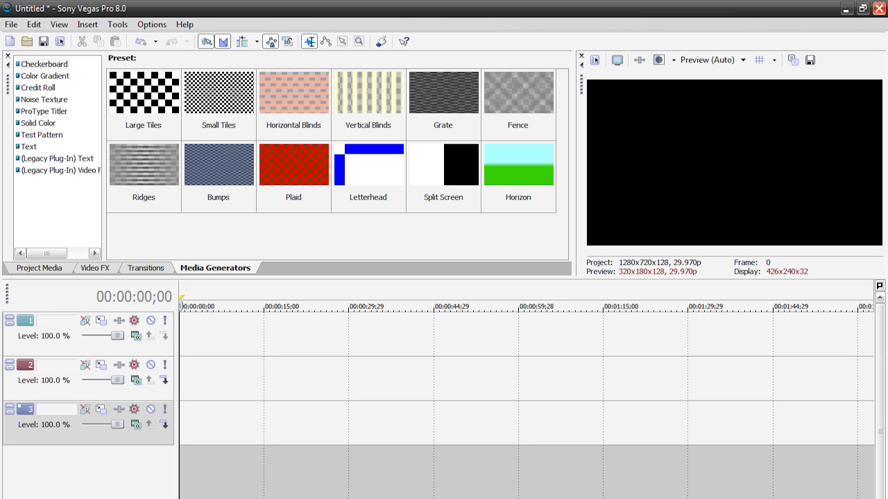
left_click(75, 354)
left_click(72, 390)
left_click(74, 436)
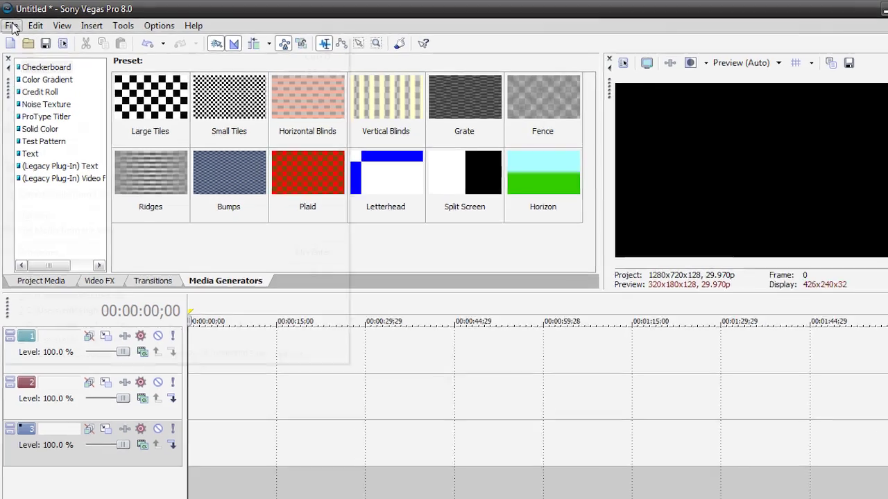
Step: Import the Comp 1 video and drop Comp 1.avi at the start of track 3
left_click(12, 27)
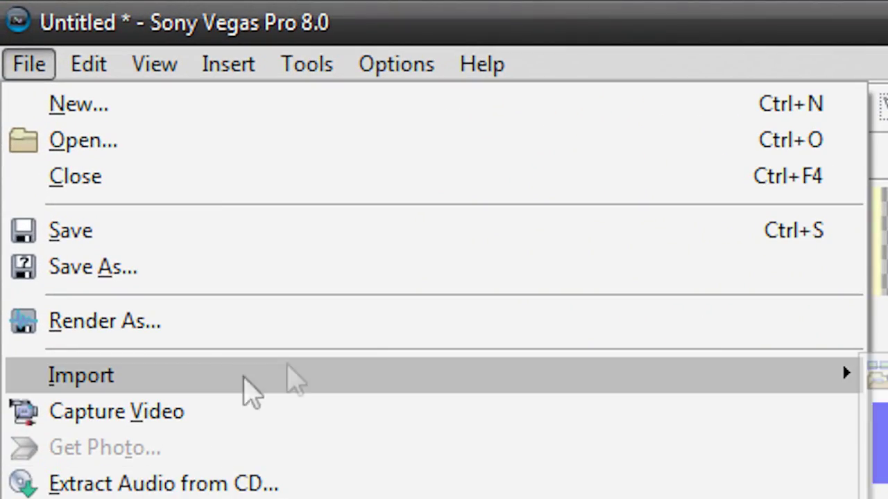
mouse_move(292, 375)
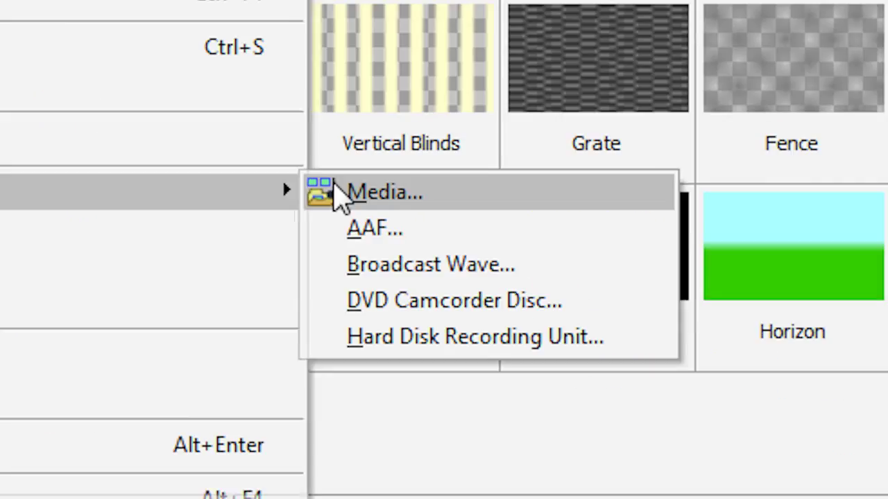
left_click(340, 196)
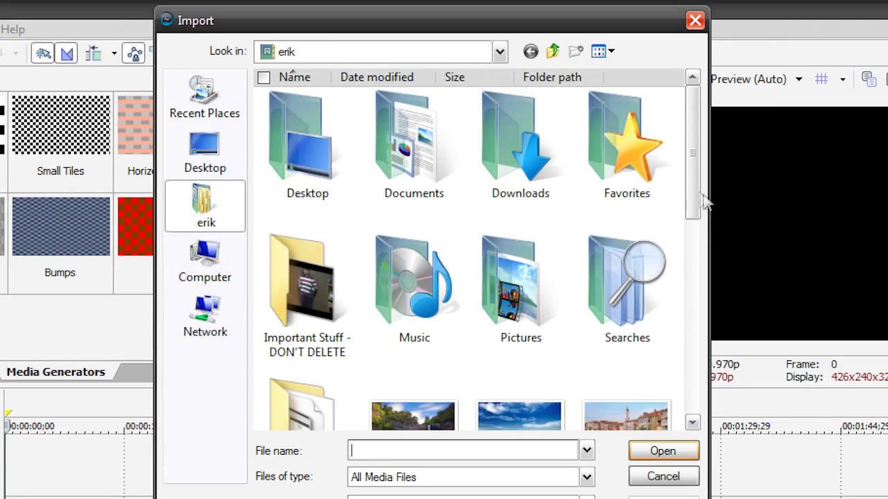
left_click_drag(704, 201, 701, 309)
double_click(326, 305)
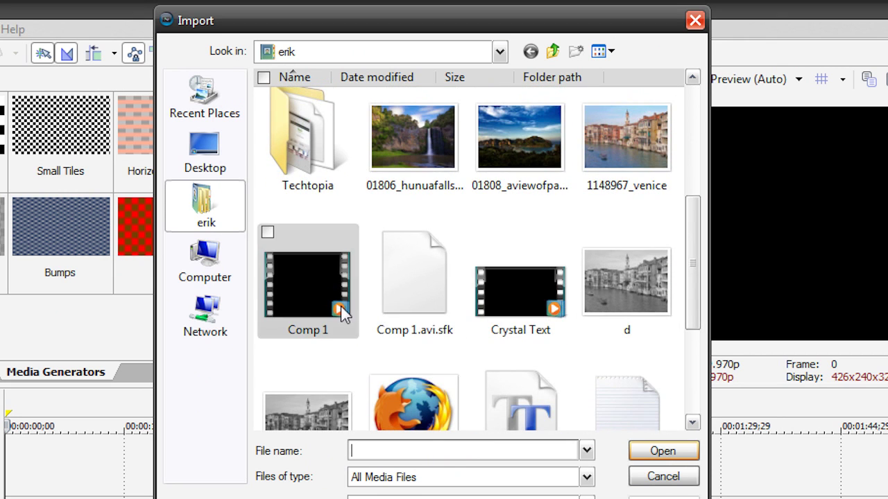
left_click_drag(130, 111, 186, 430)
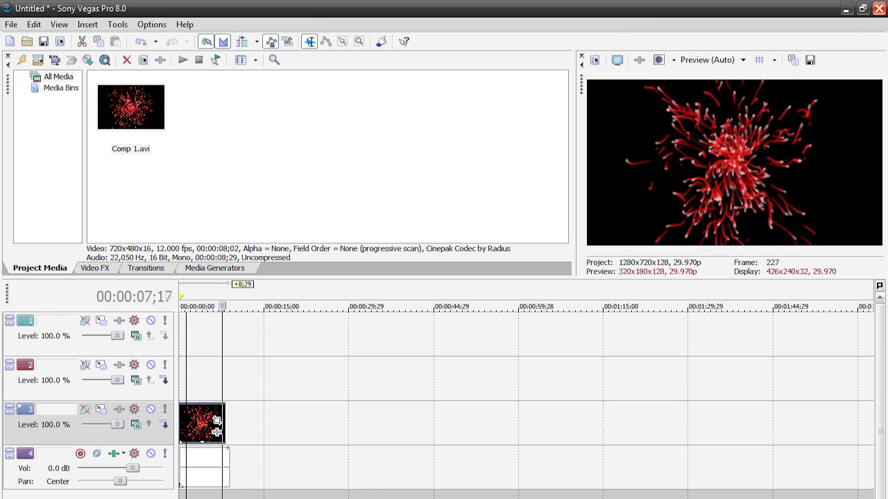
left_click(12, 476)
Step: Delete the clip's audio track, preview the clip, rewind, and minimize track 3's height
key("Delete")
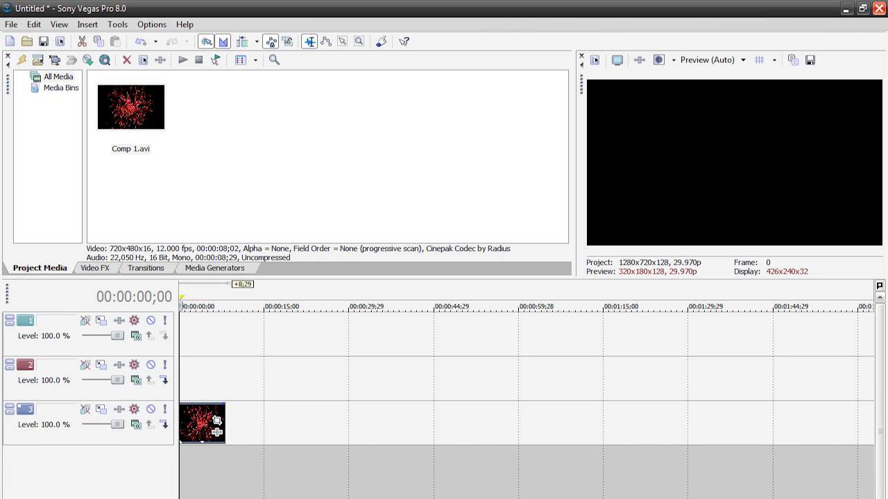
left_click(193, 442)
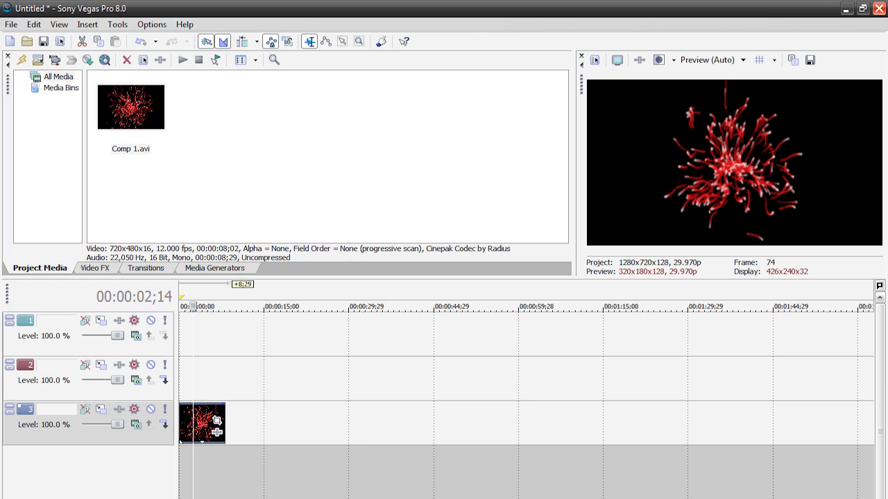
key("ctrl+Home")
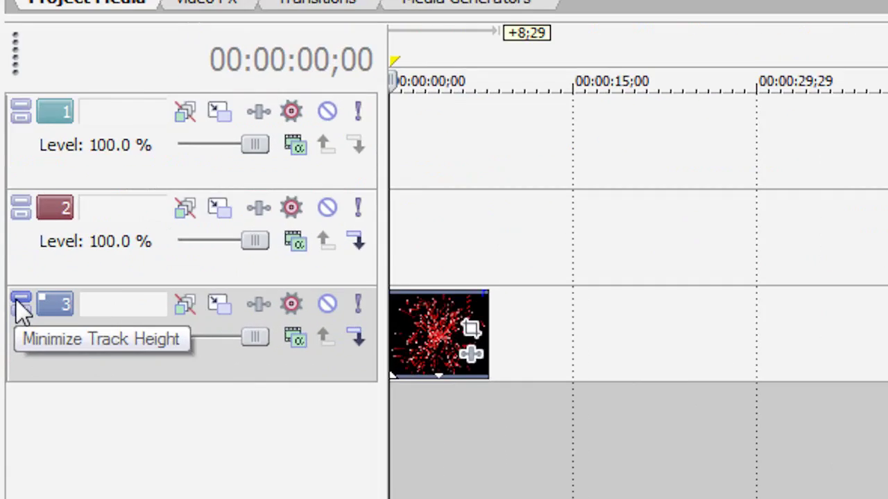
left_click(9, 410)
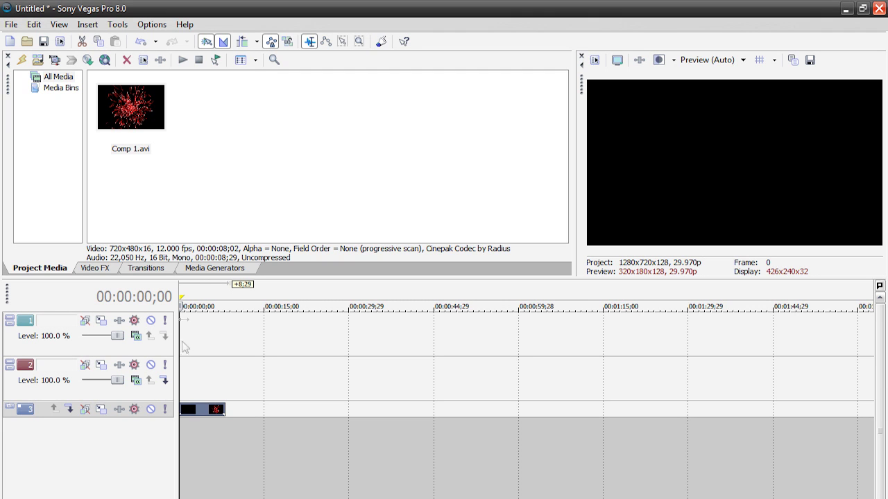
left_click(195, 272)
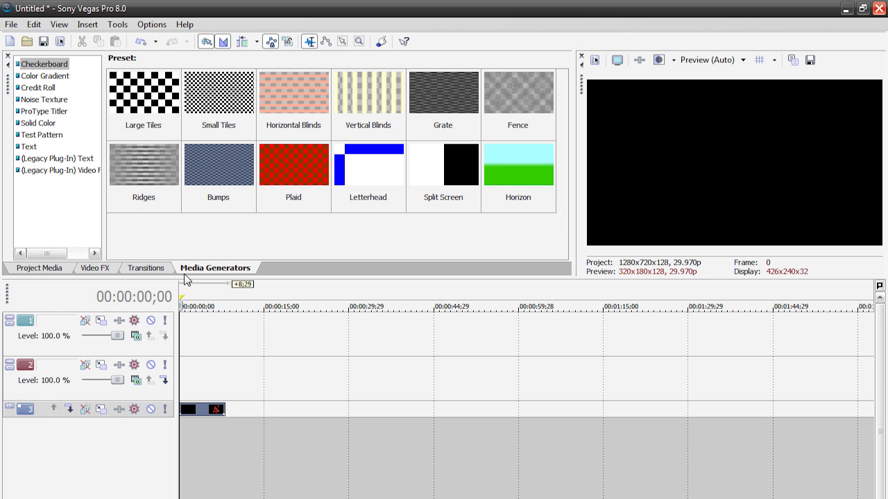
Step: Place a Default Text generator on track 2 and change its text to TECHTOPIA
left_click(31, 147)
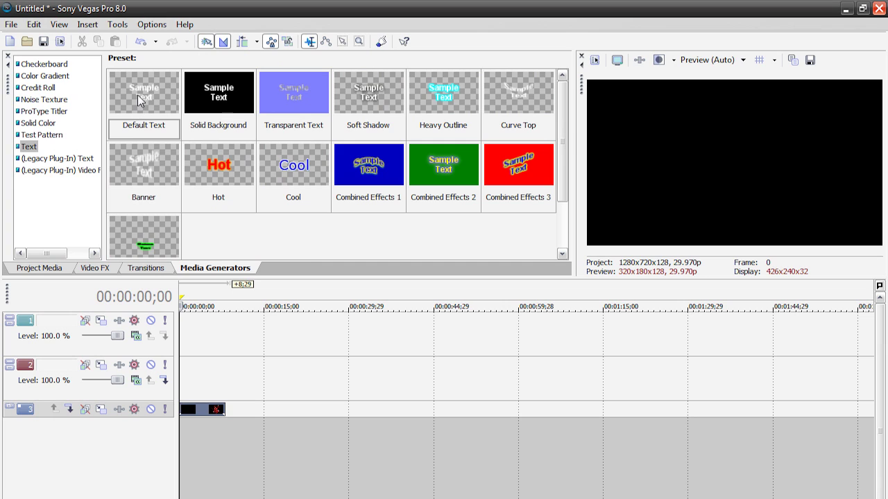
left_click_drag(138, 101, 193, 381)
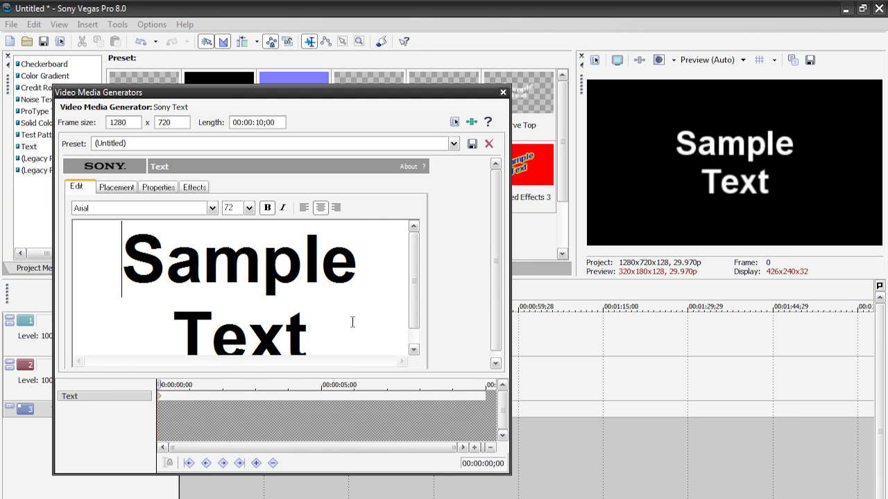
key("Delete")
type("T")
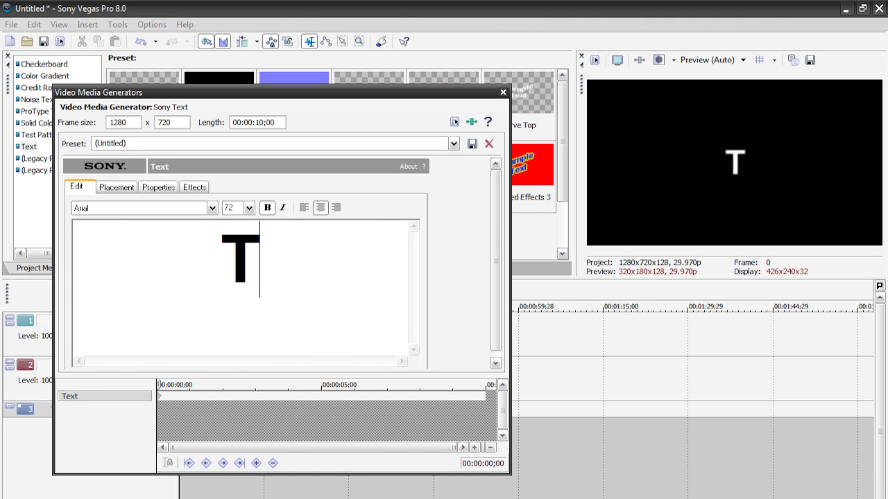
type("ECHTOPIA")
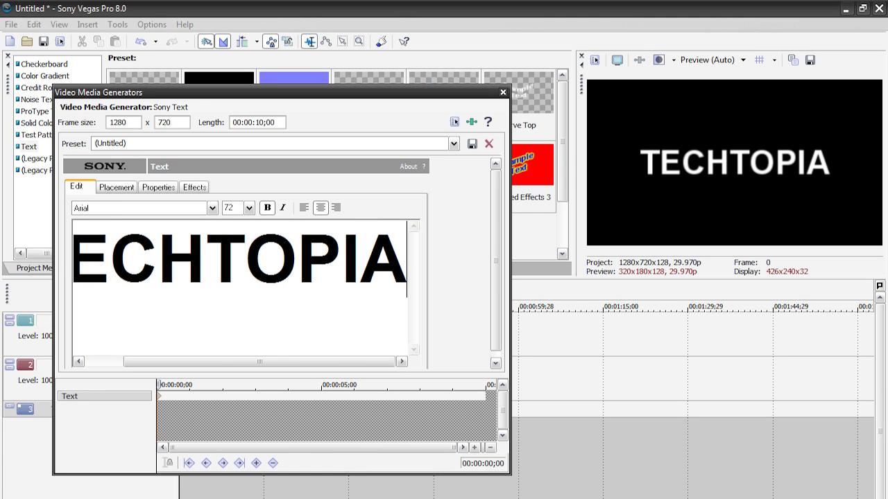
Step: Set the TECHTOPIA title to the jailbIrD JenNA font at size 72
left_click(212, 208)
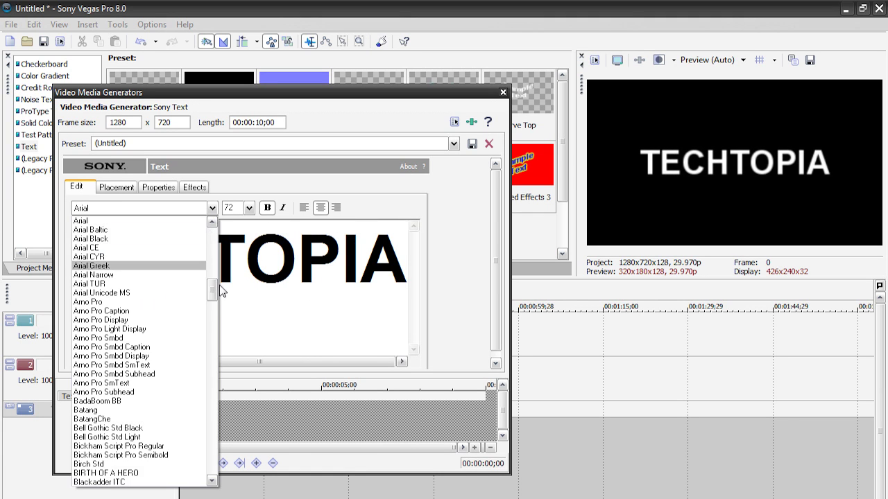
left_click_drag(213, 281, 234, 374)
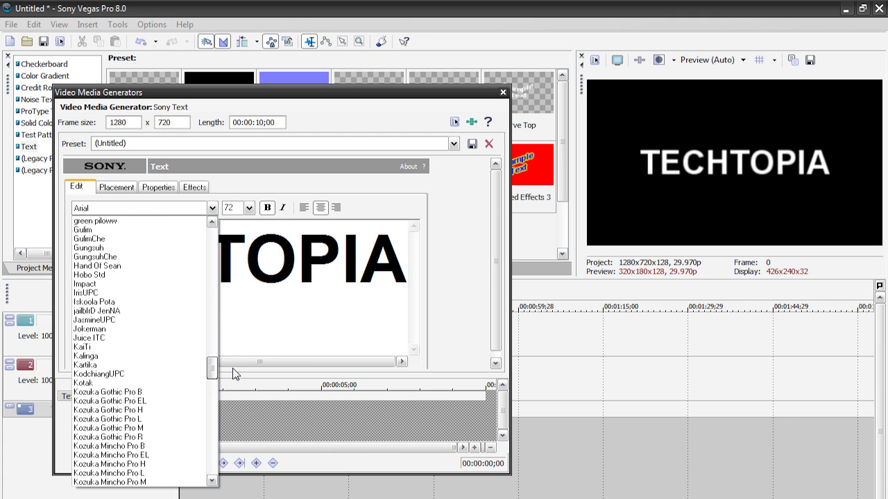
left_click(131, 314)
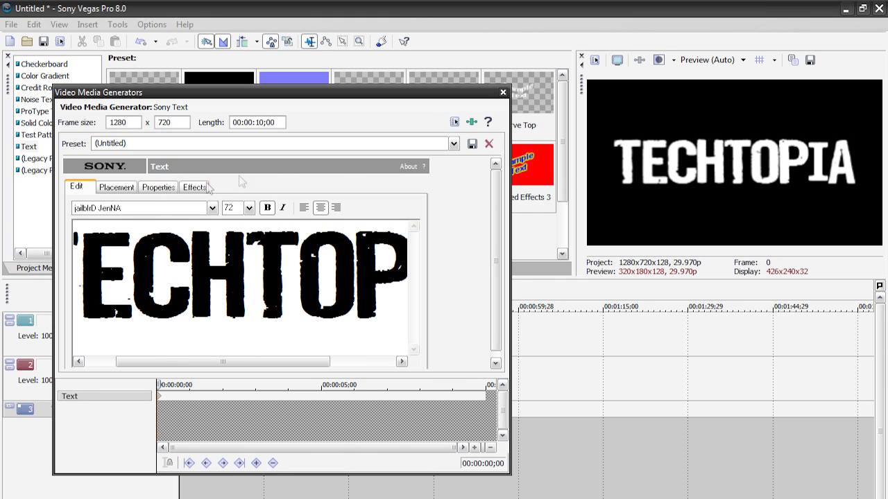
left_click(249, 207)
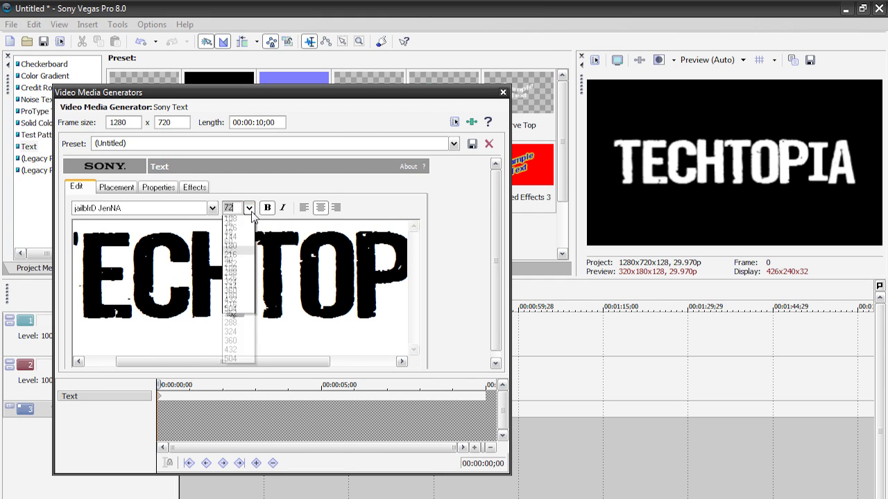
left_click(230, 374)
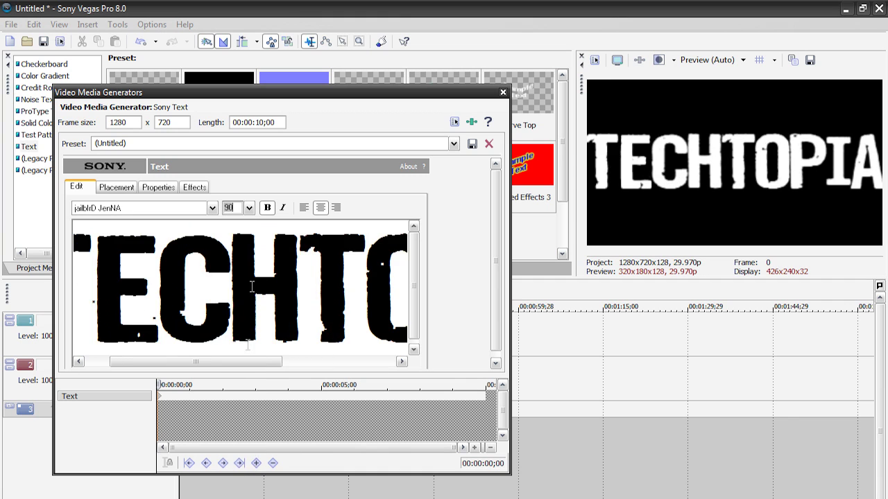
left_click(248, 207)
left_click(230, 364)
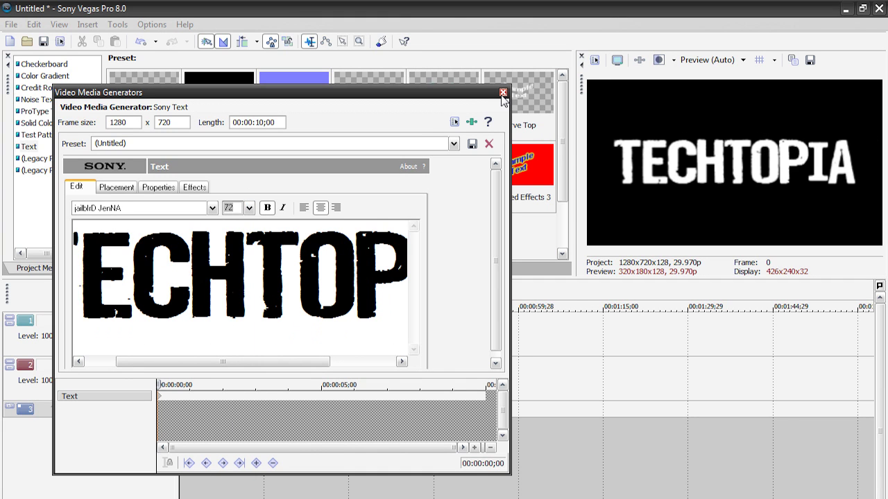
left_click(503, 93)
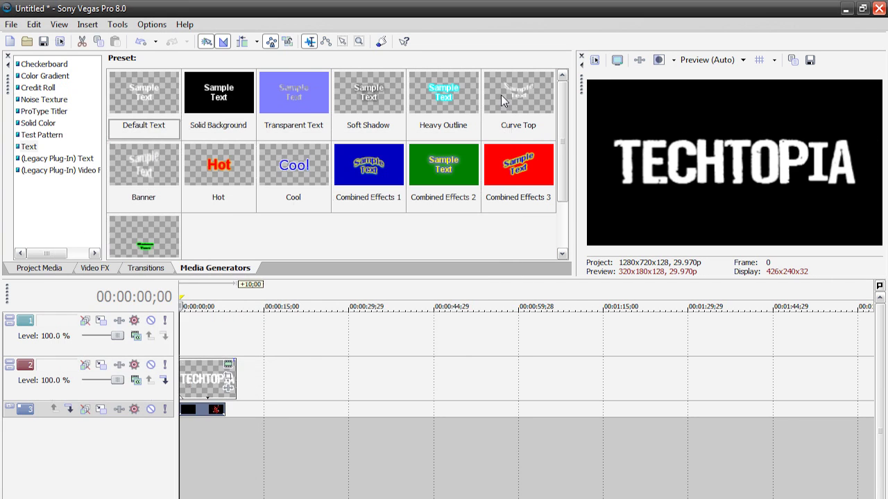
Step: Duplicate the TECHTOPIA text track and delete the empty track 1
right_click(120, 400)
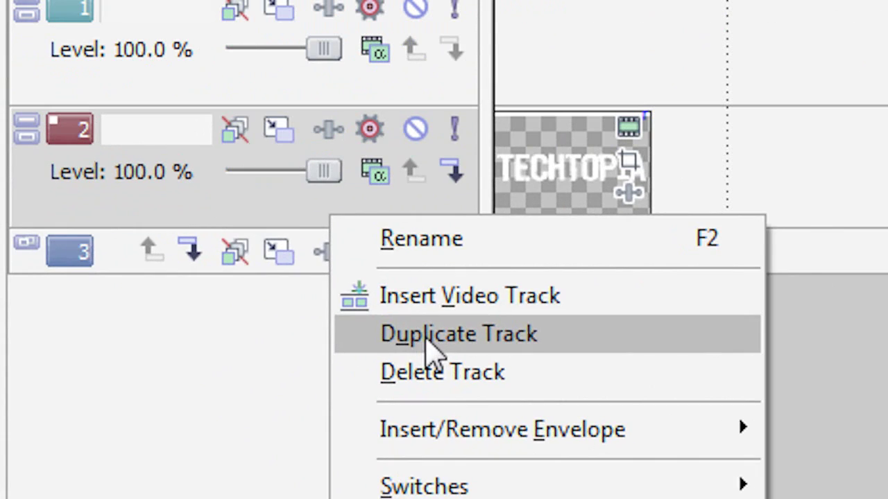
left_click(154, 440)
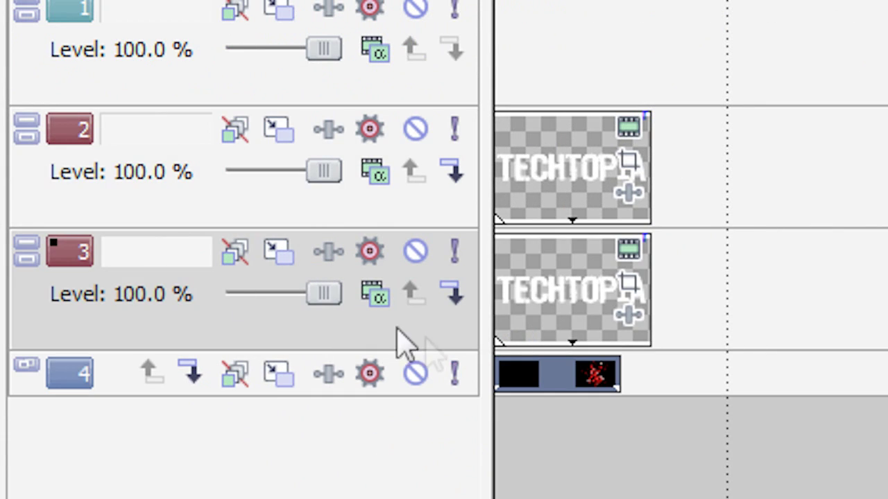
double_click(208, 256)
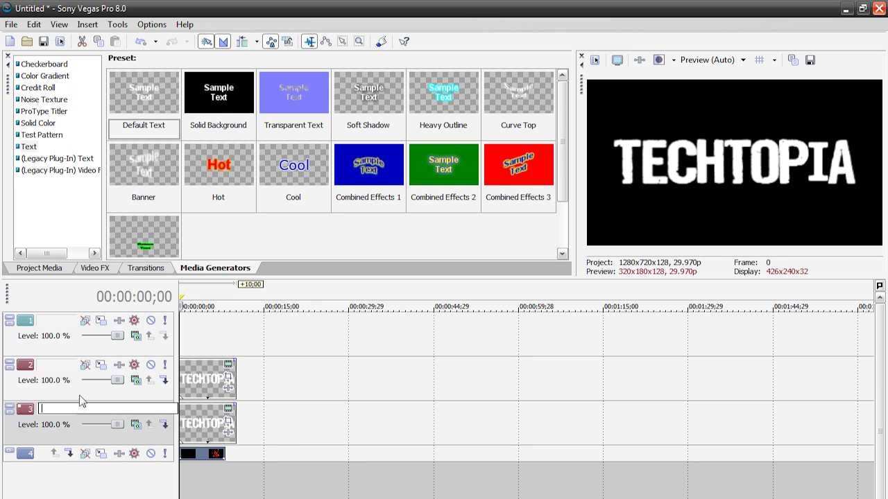
left_click(81, 401)
left_click(68, 343)
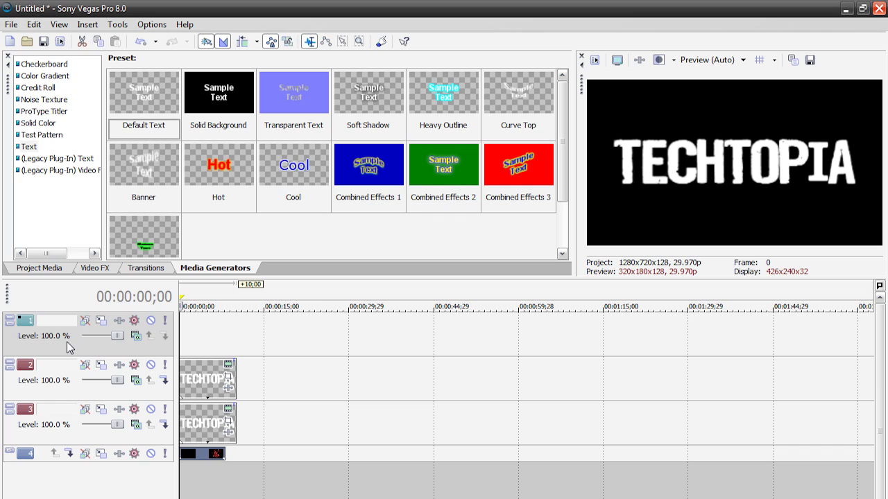
key("Delete")
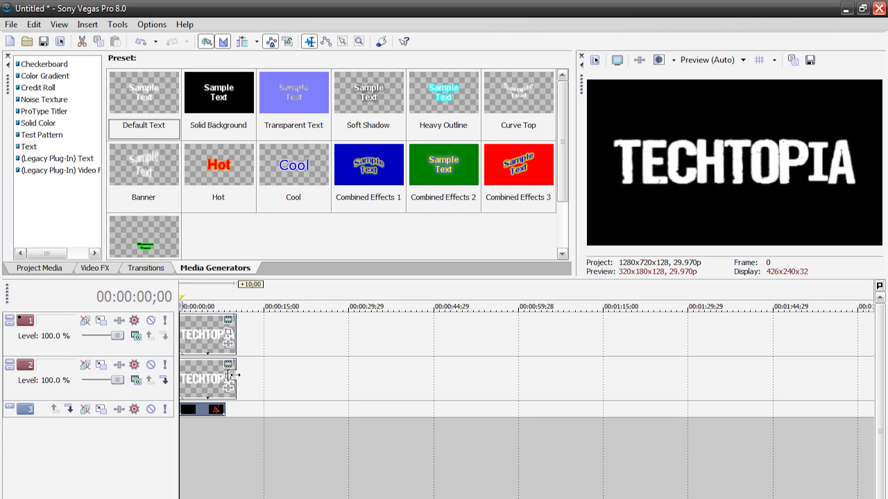
Step: Extend the track 3 particle clip to end with the titles, then play from the start
left_click_drag(226, 407, 235, 411)
left_click(96, 392)
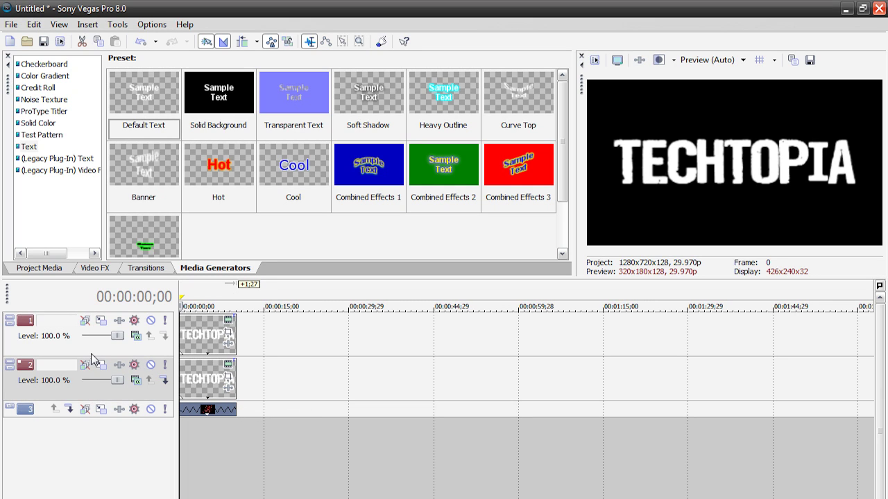
left_click(92, 353)
left_click(200, 341)
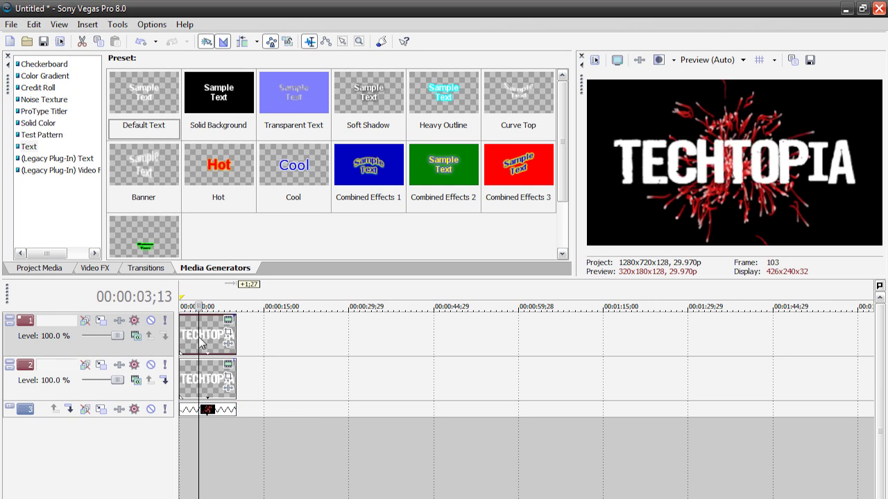
left_click(189, 378)
left_click(197, 354)
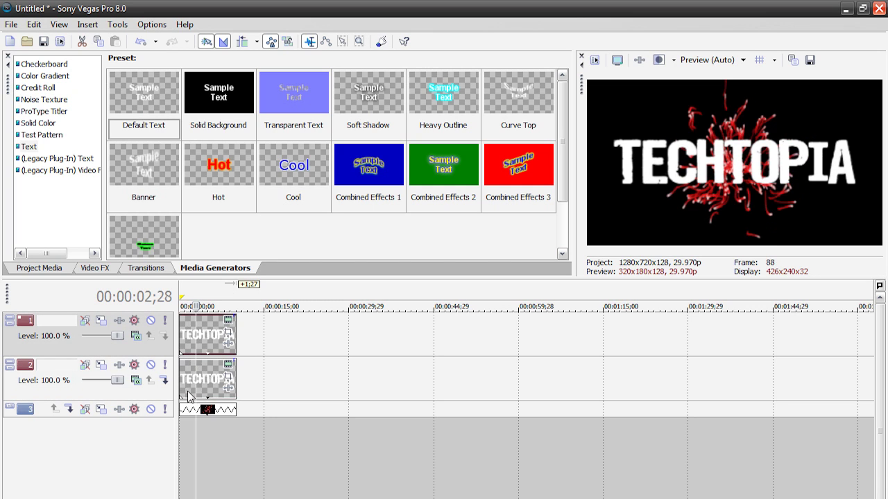
left_click(186, 378)
left_click(181, 375)
key("space")
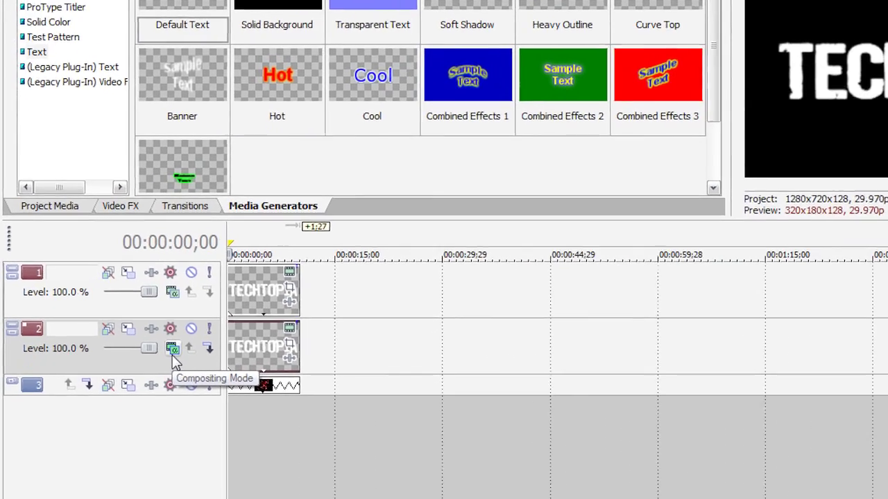
Step: Apply the custom Sony Height Map compositor to track 2 with Amplitude 0.04, Elevation 0.08, Smoothness 9
left_click(135, 381)
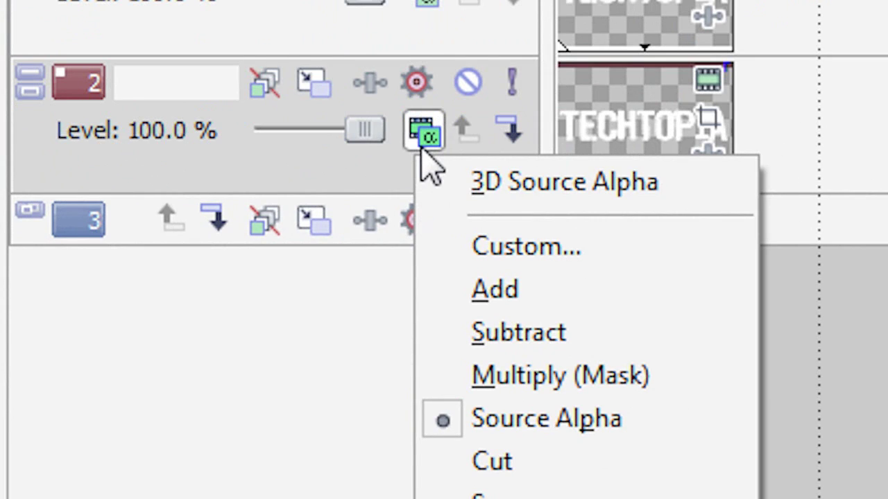
left_click(489, 251)
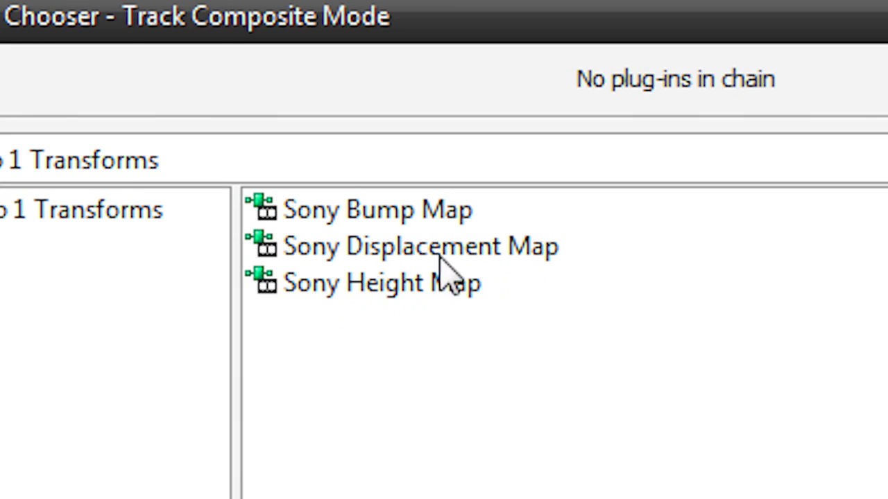
double_click(344, 291)
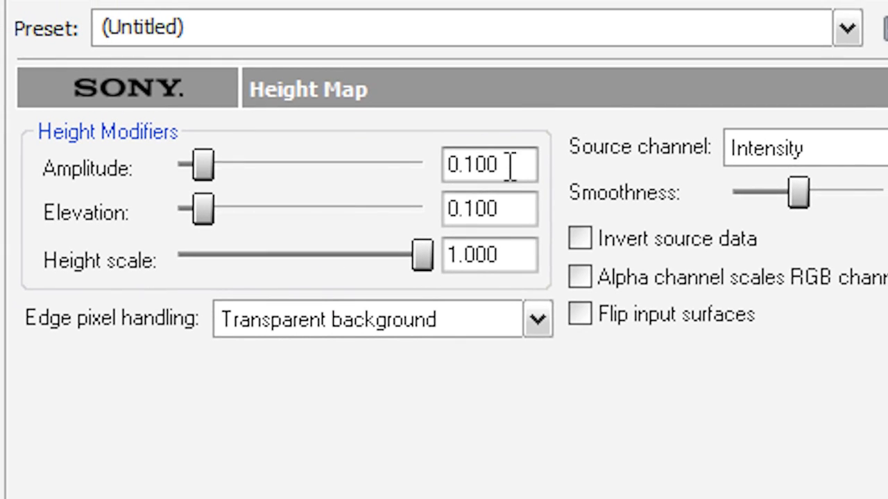
left_click(517, 167)
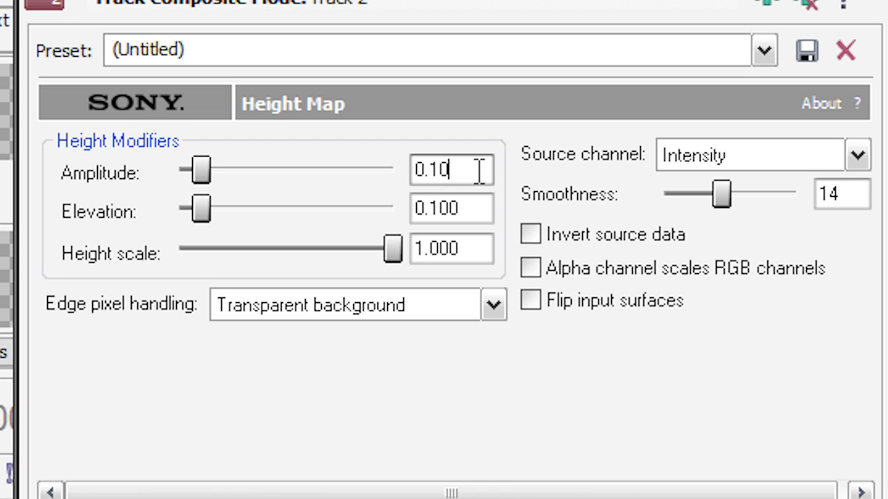
type("04")
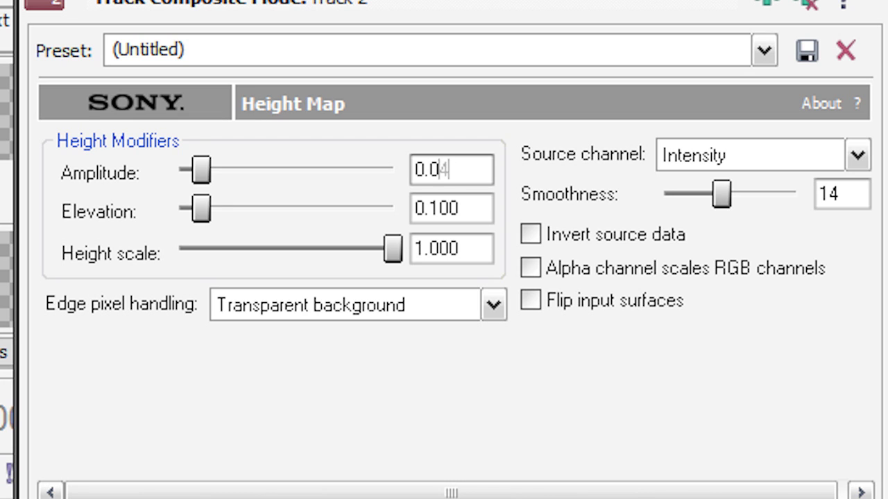
left_click(463, 208)
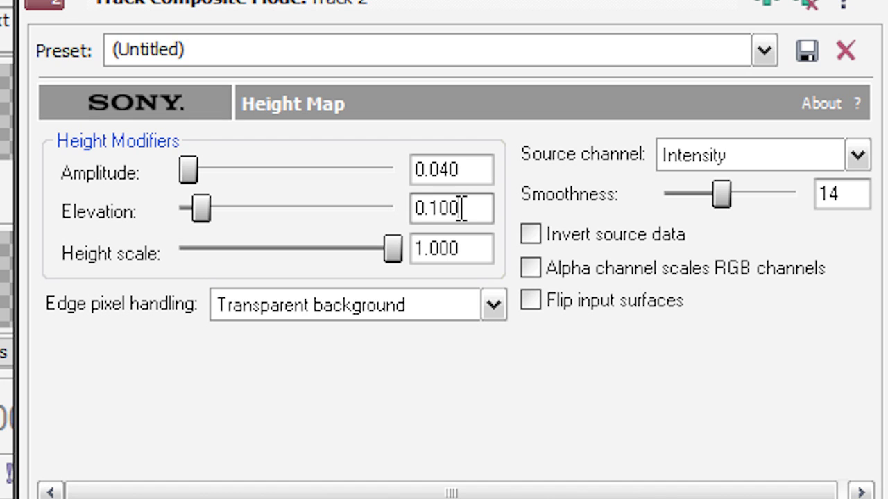
type("0")
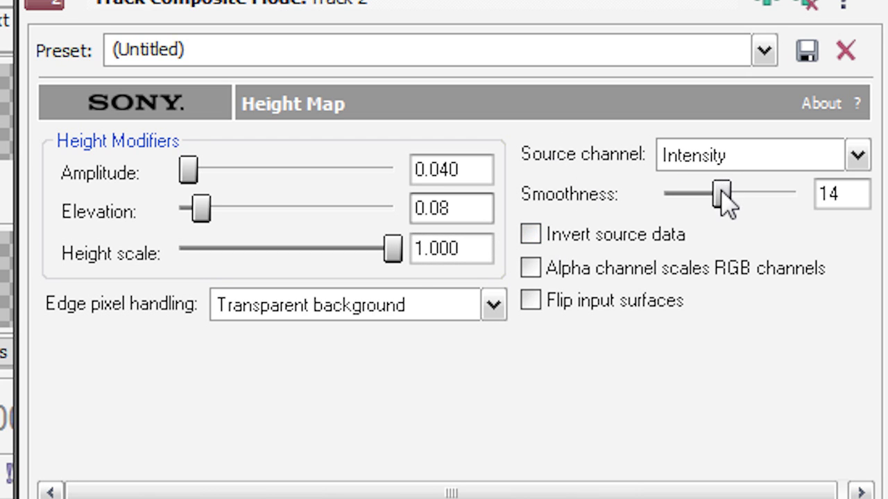
mouse_move(724, 201)
left_mouse_down()
mouse_move(701, 198)
mouse_move(714, 201)
left_mouse_up()
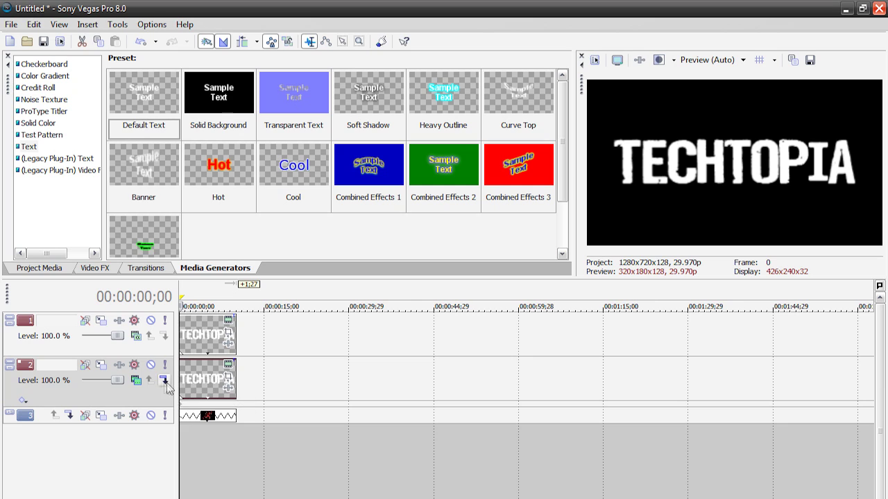
Step: Switch track 1 to Multiply (Mask) compositing and play back the masked TECHTOPIA title
left_click(137, 335)
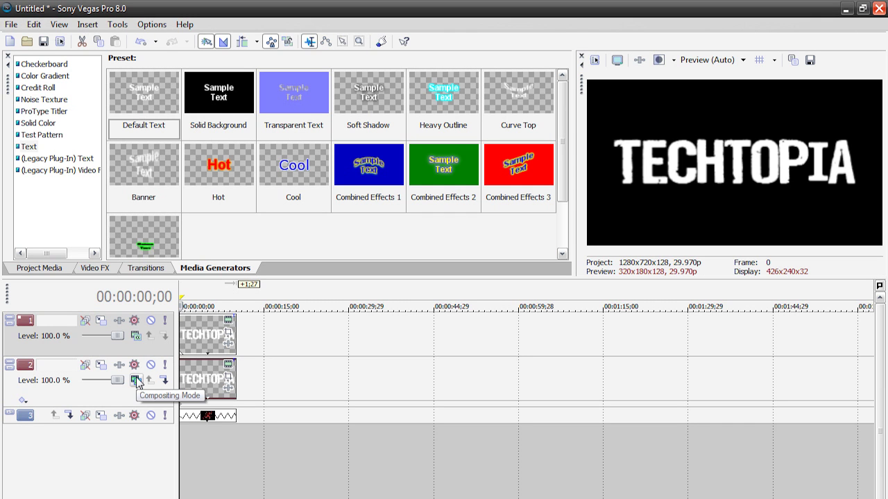
left_click(134, 338)
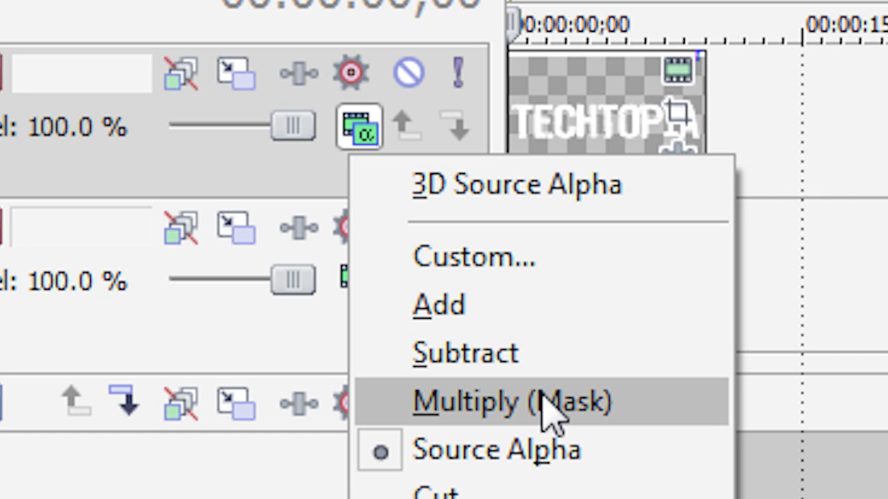
left_click(550, 406)
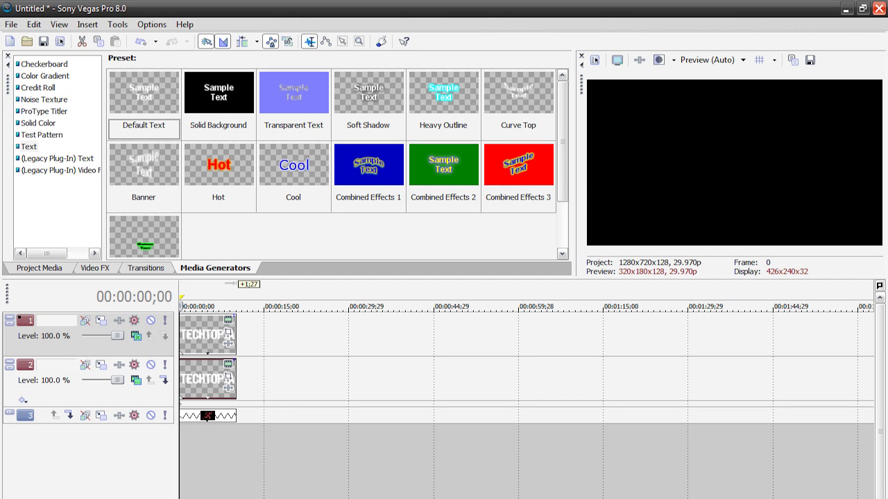
key("space")
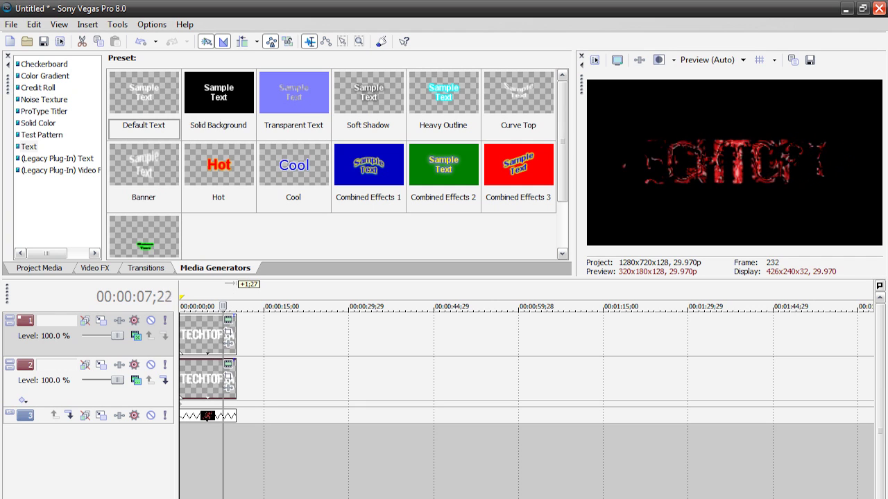
key("space")
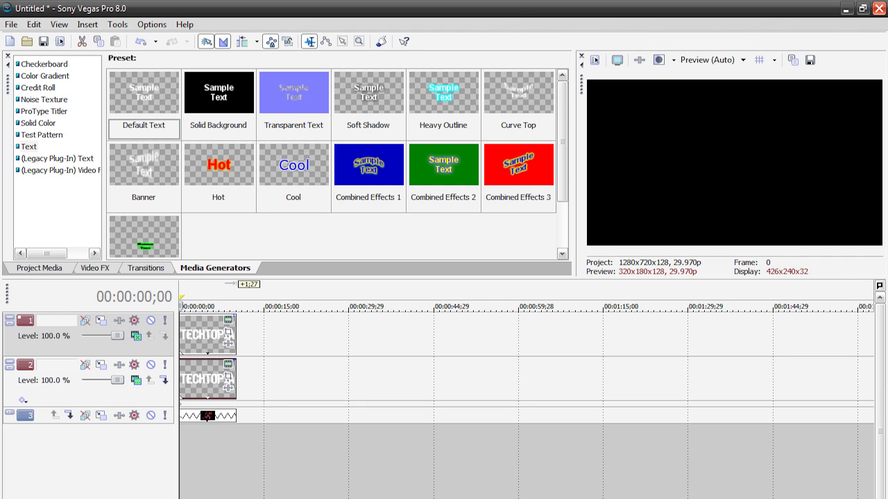
scroll(199, 446, "up", 5)
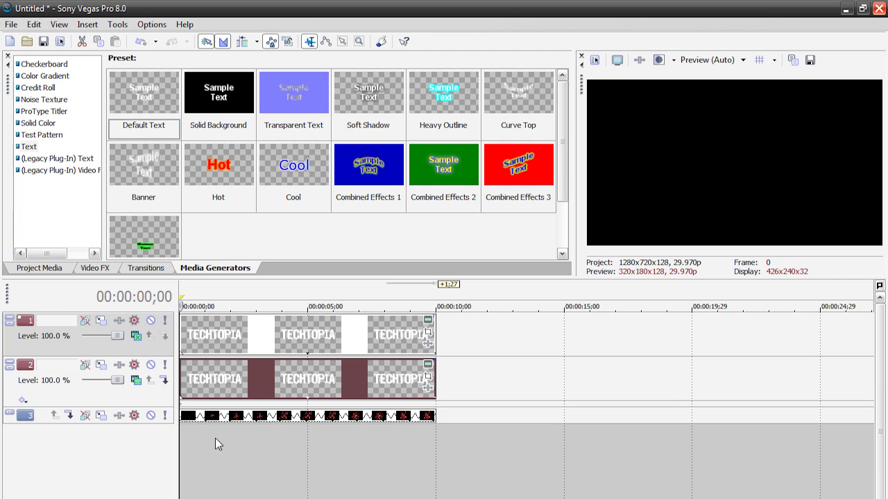
Step: Expand track 3 and shrink the particle clip's Pan/Crop frame at its start and end keyframes
left_click(10, 416)
left_click(278, 435)
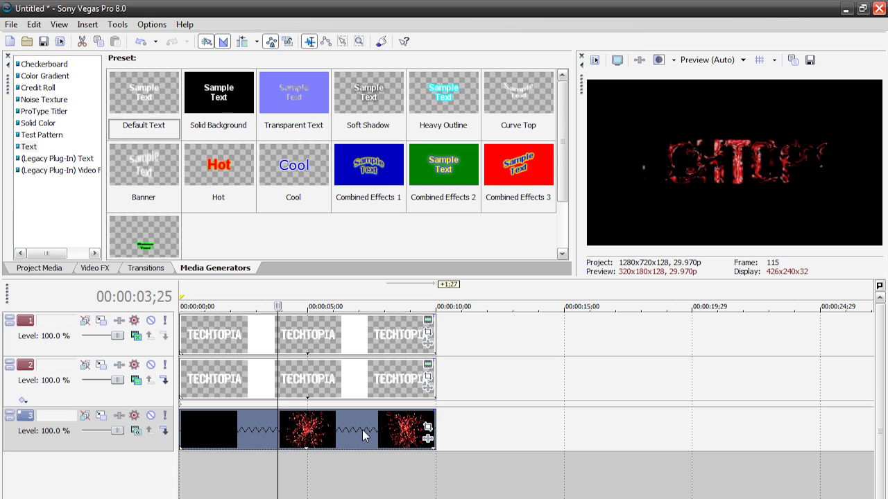
left_click(427, 427)
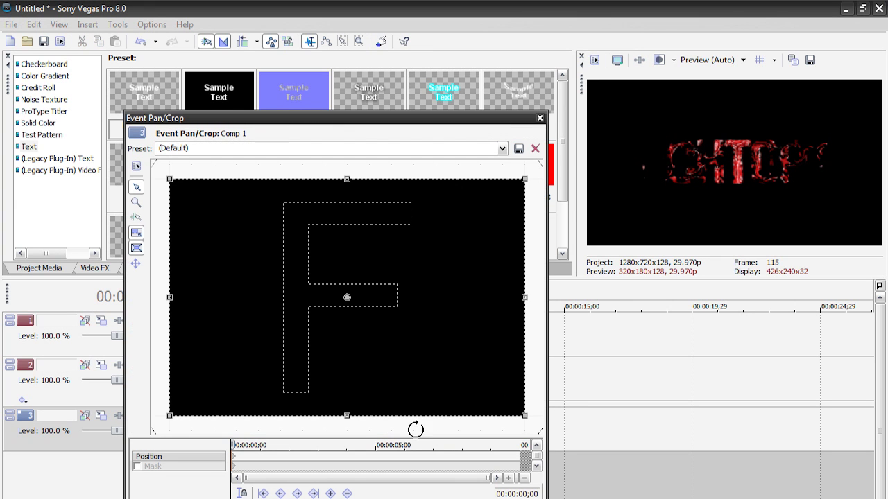
left_click_drag(525, 413, 403, 357)
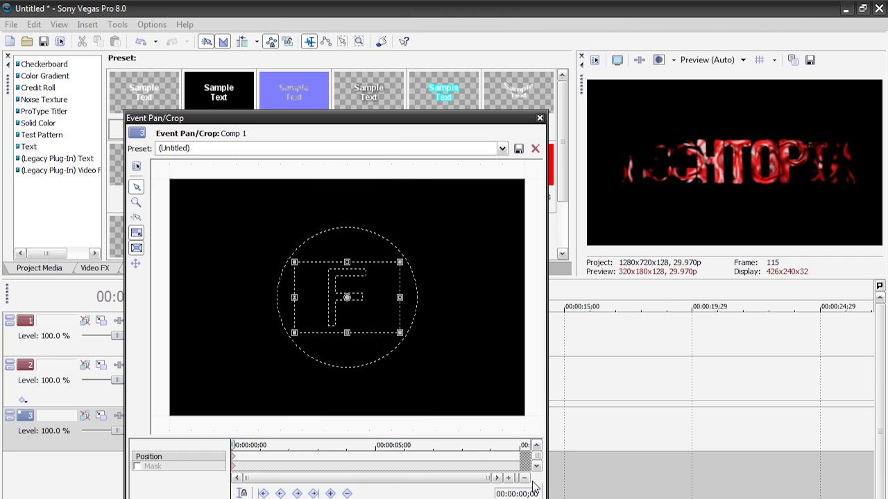
left_click(520, 460)
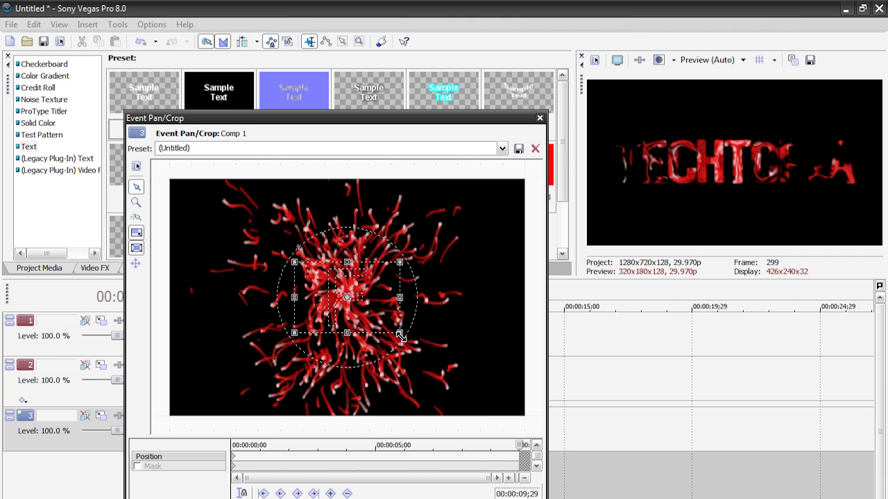
left_click_drag(399, 332, 346, 305)
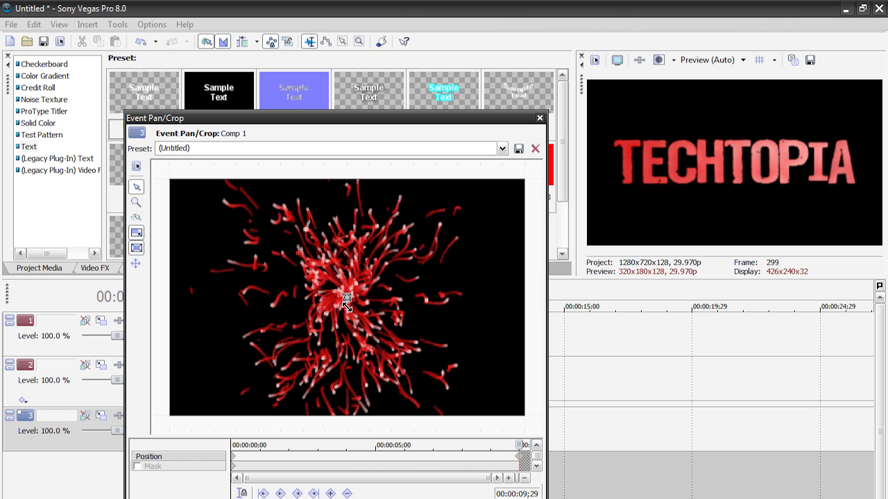
scroll(450, 311, "up", 5)
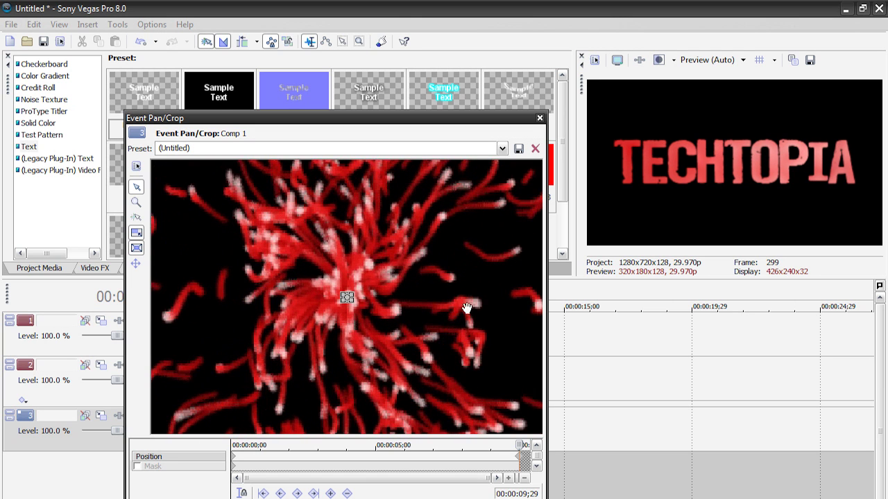
left_click(539, 118)
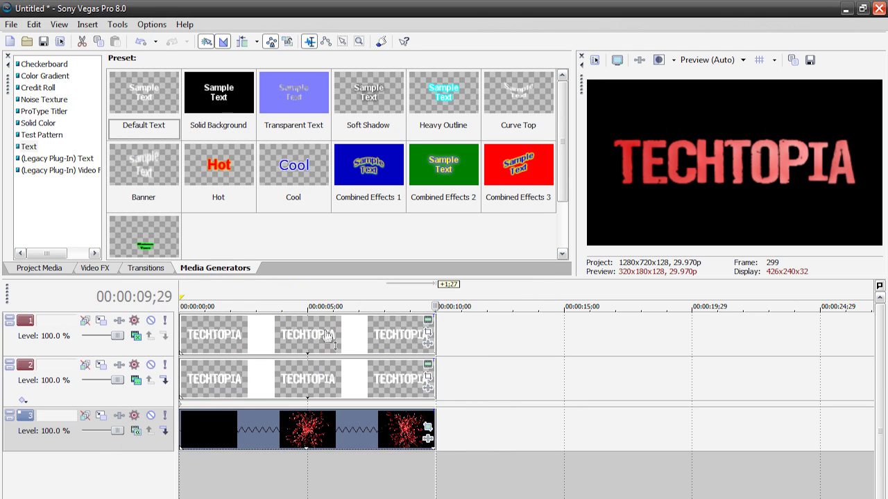
key("space")
key("space")
key("Down")
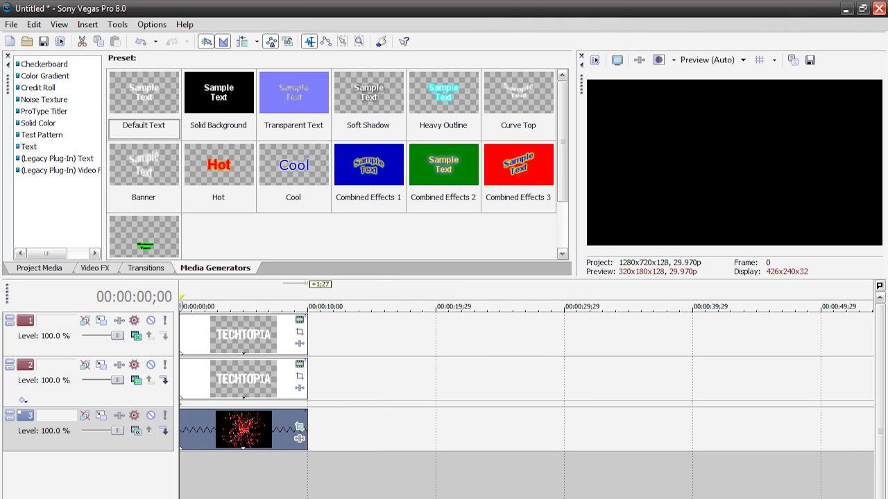
key("End")
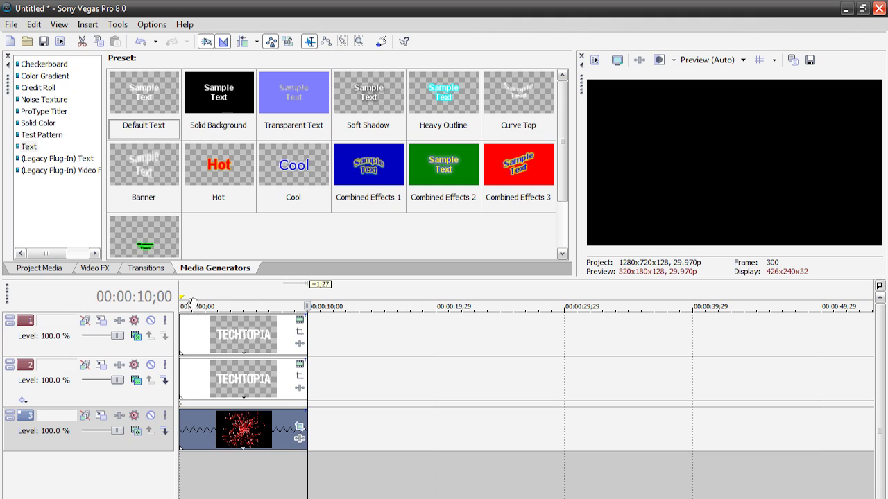
left_click(228, 300)
left_click(261, 286)
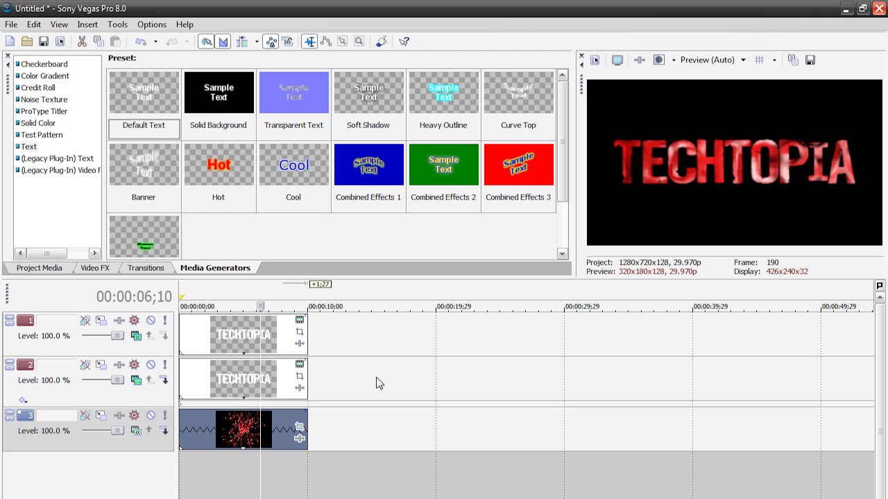
scroll(378, 383, "up", 3)
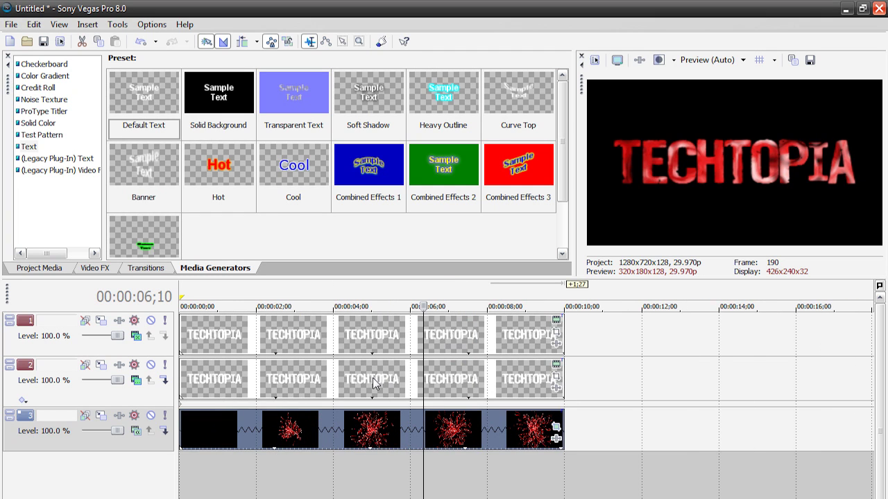